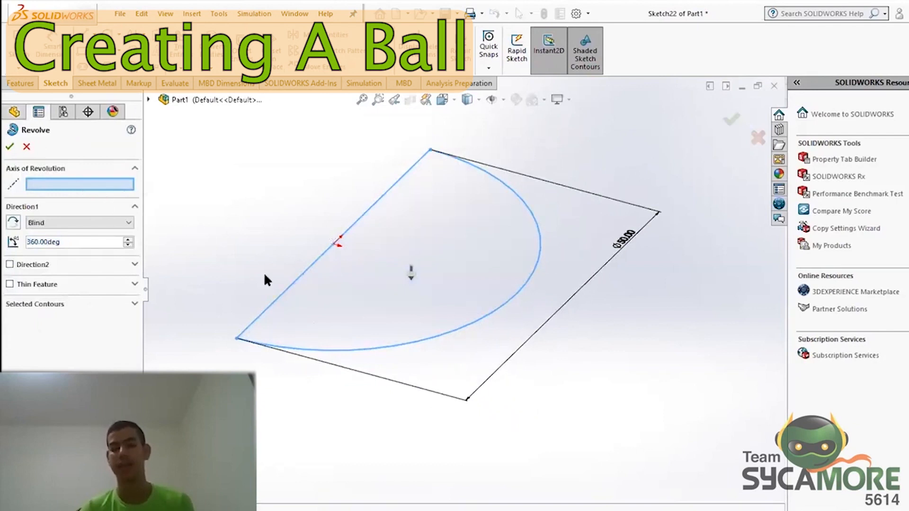
- Select the semicircle's straight edge as the axis of revolution for the Revolve
{"action": "left_click", "coordinate": [288, 287]}
{"action": "key", "text": "z"}
{"action": "key", "text": "z"}
{"action": "key", "text": "z"}
{"action": "key", "text": "z"}
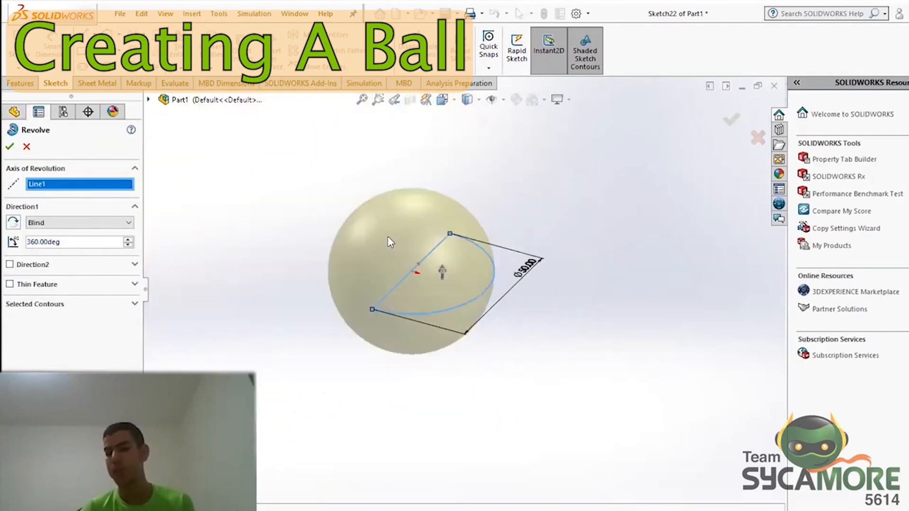
{"action": "mouse_move", "coordinate": [407, 245]}
{"action": "middle_mouse_down"}
{"action": "mouse_move", "coordinate": [443, 410]}
{"action": "mouse_move", "coordinate": [446, 308]}
{"action": "mouse_move", "coordinate": [341, 246]}
{"action": "mouse_move", "coordinate": [298, 243]}
{"action": "mouse_move", "coordinate": [290, 331]}
{"action": "middle_mouse_up"}
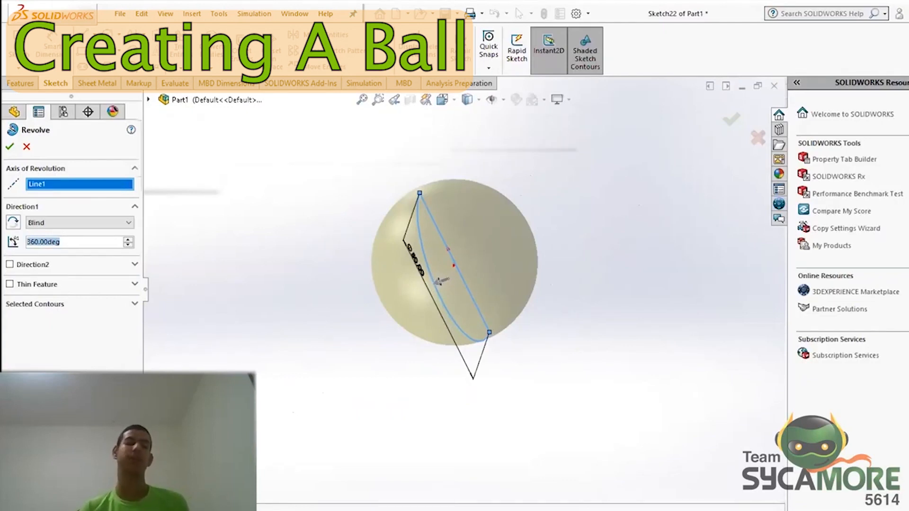
- Set the Direction 1 revolve angle to 180 degrees
{"action": "type", "text": "1"}
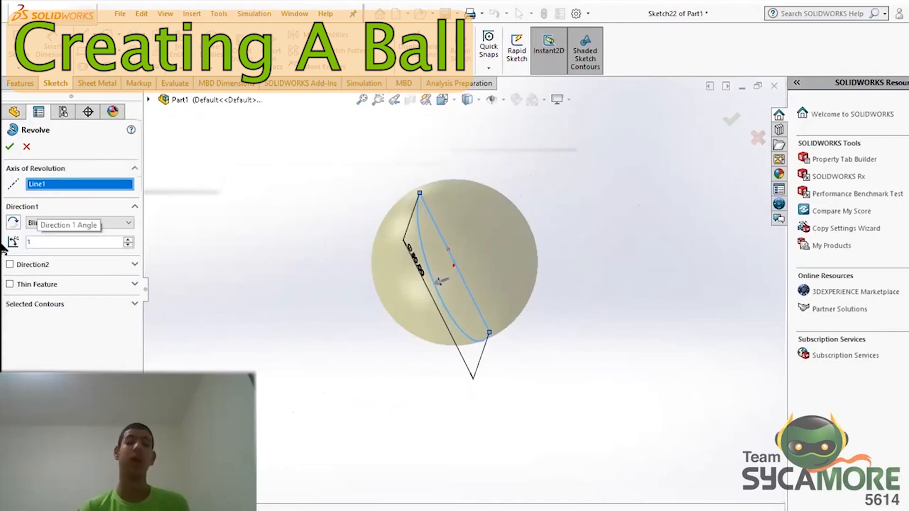
{"action": "type", "text": "80"}
{"action": "key", "text": "Return"}
{"action": "mouse_move", "coordinate": [456, 246]}
{"action": "middle_mouse_down"}
{"action": "mouse_move", "coordinate": [473, 246]}
{"action": "mouse_move", "coordinate": [438, 214]}
{"action": "mouse_move", "coordinate": [428, 242]}
{"action": "mouse_move", "coordinate": [466, 255]}
{"action": "middle_mouse_up"}
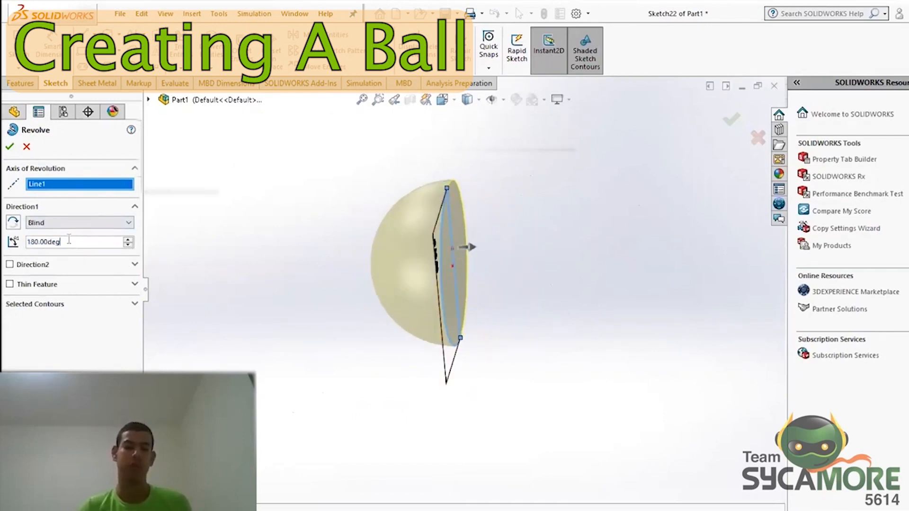
- Set the revolve angle to 360 degrees and finish the revolve as a full ball
{"action": "left_click_drag", "start_coordinate": [69, 239], "coordinate": [19, 244]}
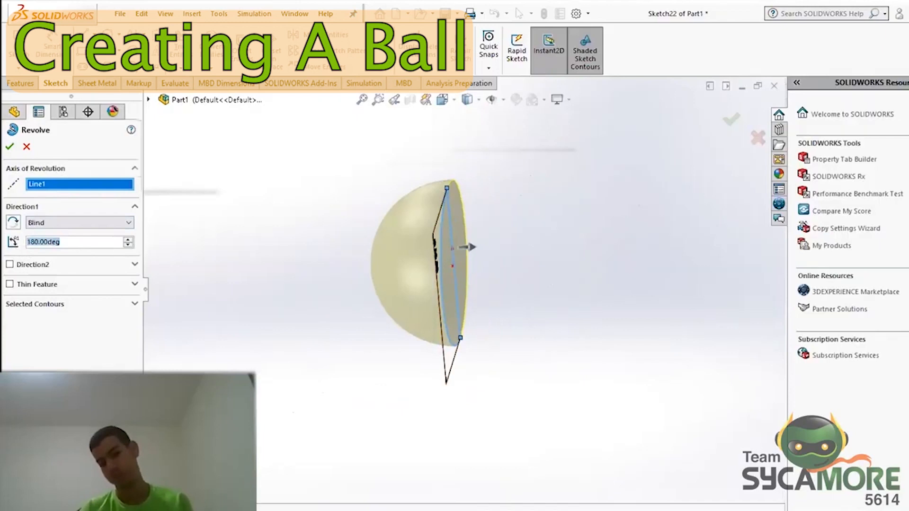
{"action": "type", "text": "360"}
{"action": "key", "text": "Return"}
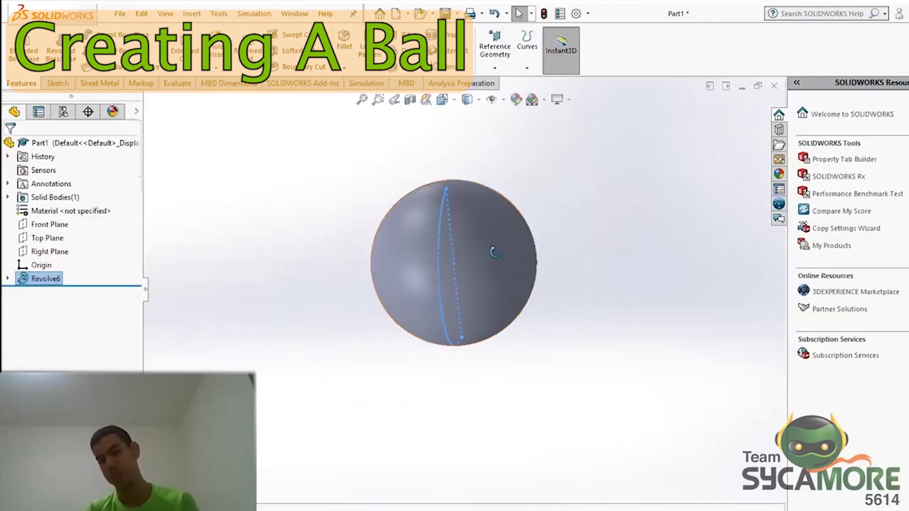
{"action": "middle_click_drag", "start_coordinate": [504, 390], "coordinate": [510, 435]}
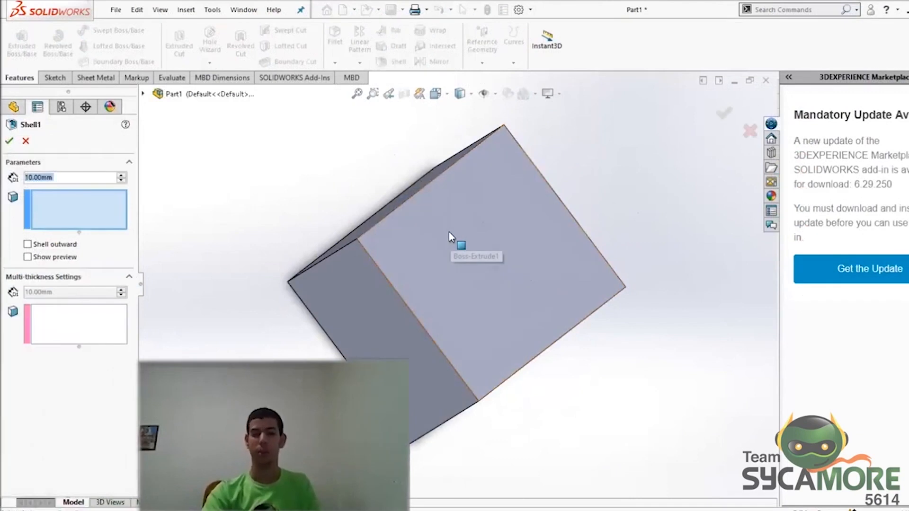
- Shell the extruded block with a 5 mm wall thickness, removing its large square face
{"action": "left_click", "coordinate": [448, 232]}
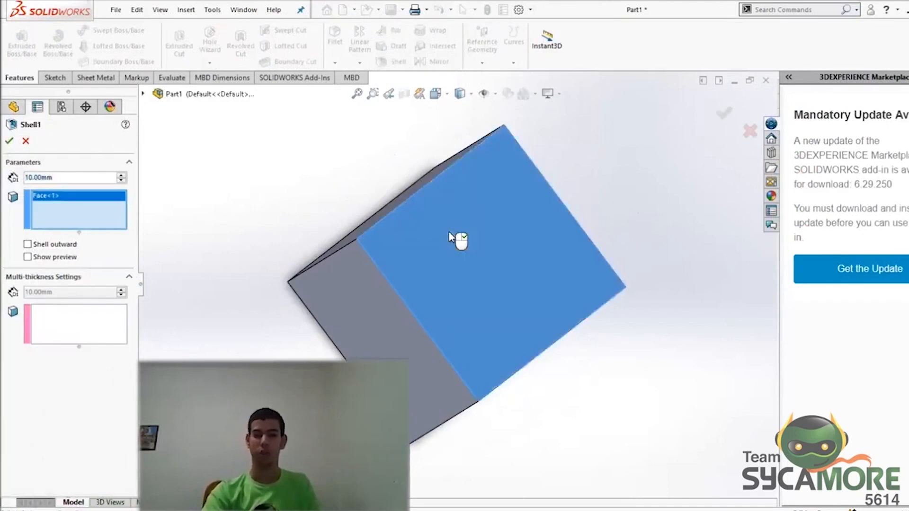
{"action": "middle_click_drag", "start_coordinate": [426, 234], "coordinate": [416, 235]}
{"action": "double_click", "coordinate": [68, 178]}
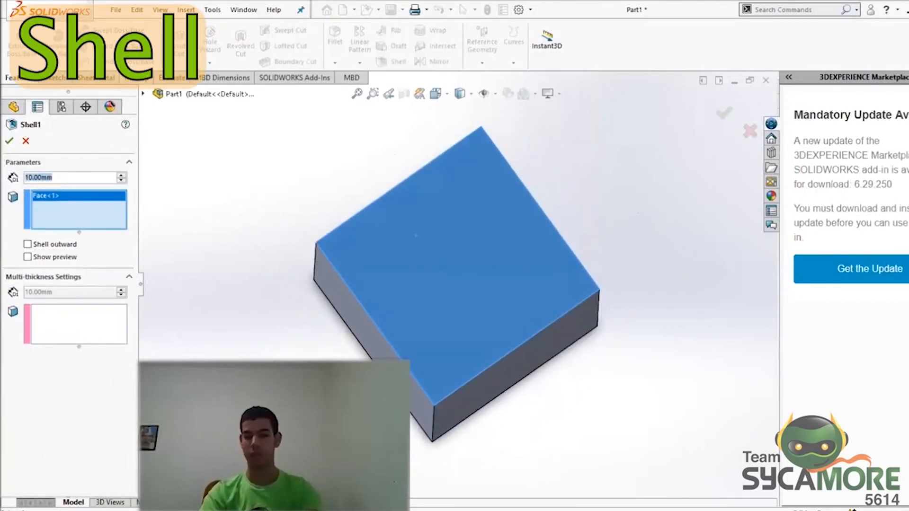
{"action": "type", "text": "5"}
{"action": "key", "text": "Return"}
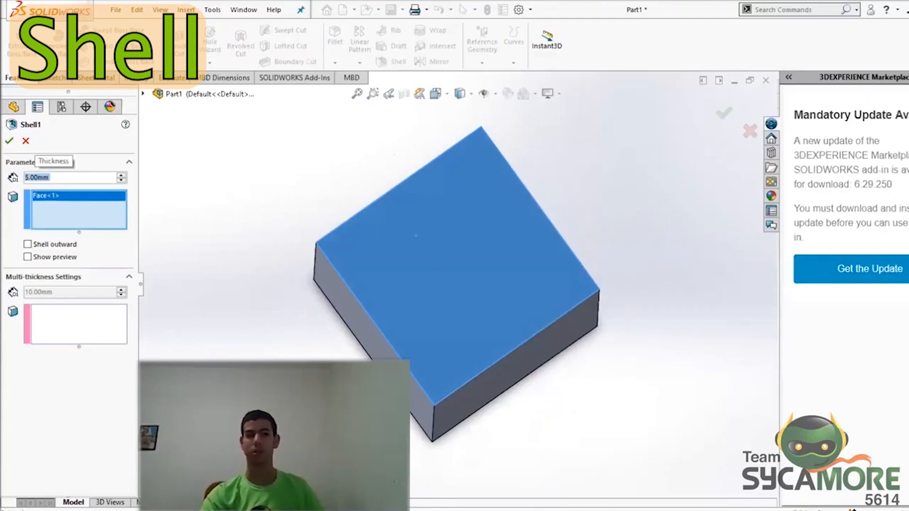
{"action": "left_click", "coordinate": [10, 141]}
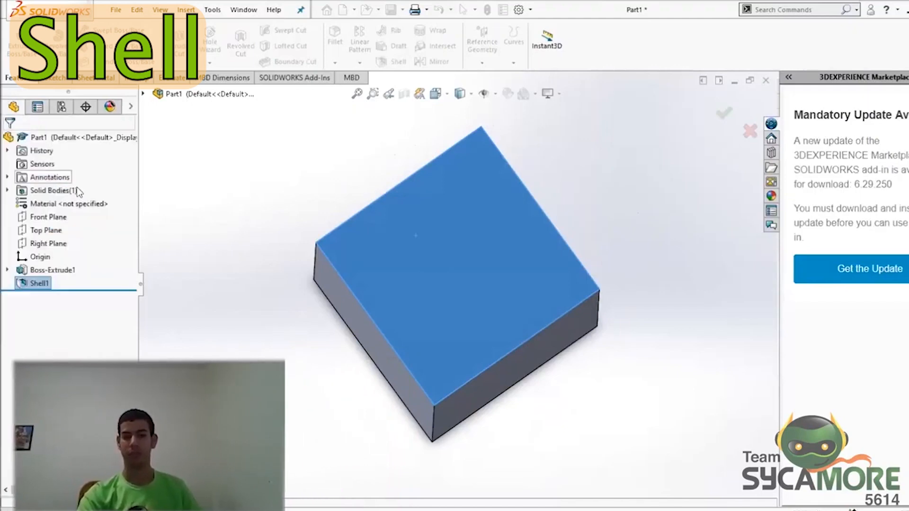
{"action": "middle_click_drag", "start_coordinate": [396, 256], "coordinate": [418, 189]}
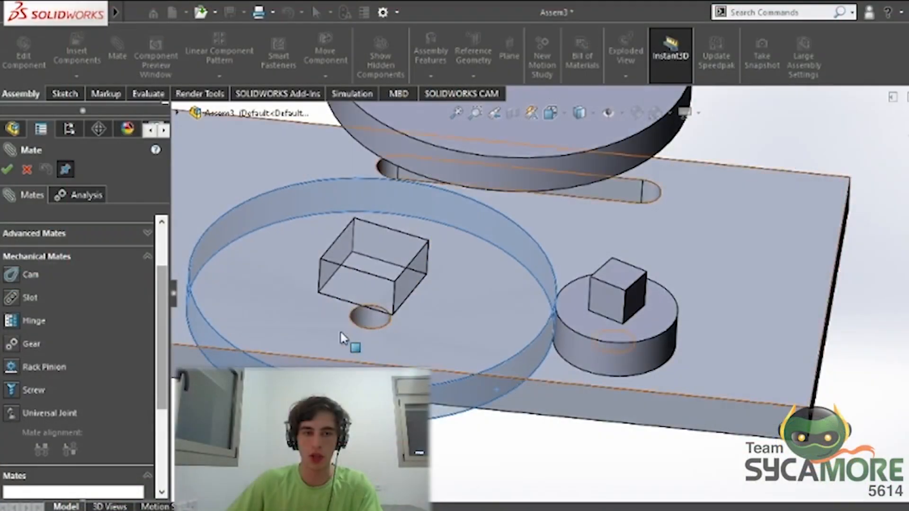
- Add a Gear mate between the small and large discs' cylindrical faces with a 30 mm : 90 mm ratio
{"action": "left_click", "coordinate": [12, 348]}
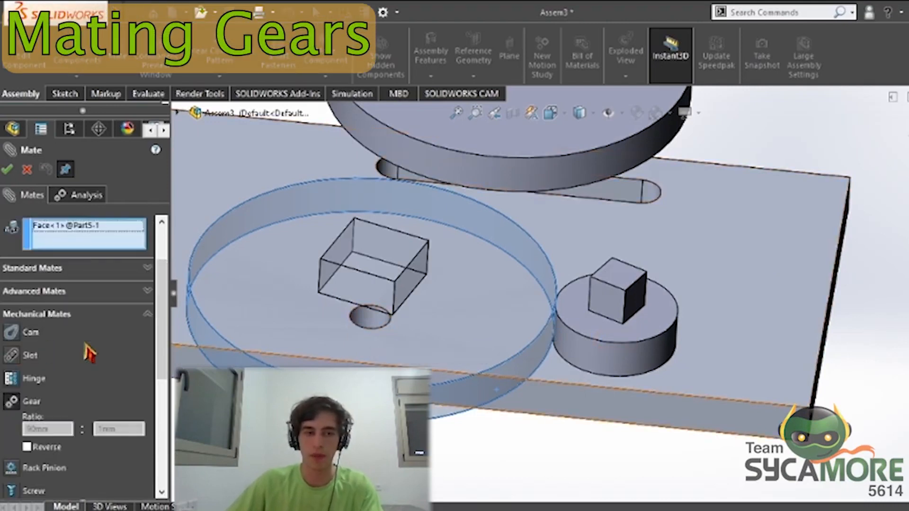
{"action": "left_click", "coordinate": [591, 353]}
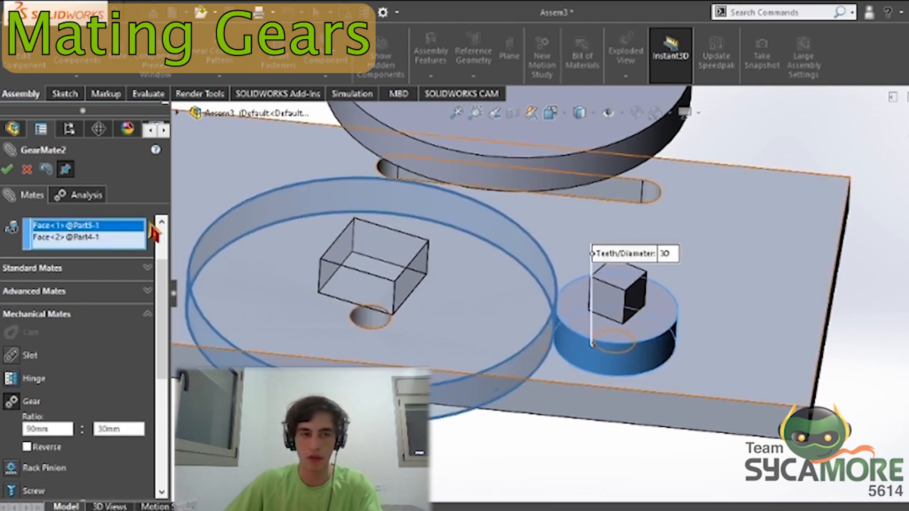
{"action": "left_click", "coordinate": [218, 228]}
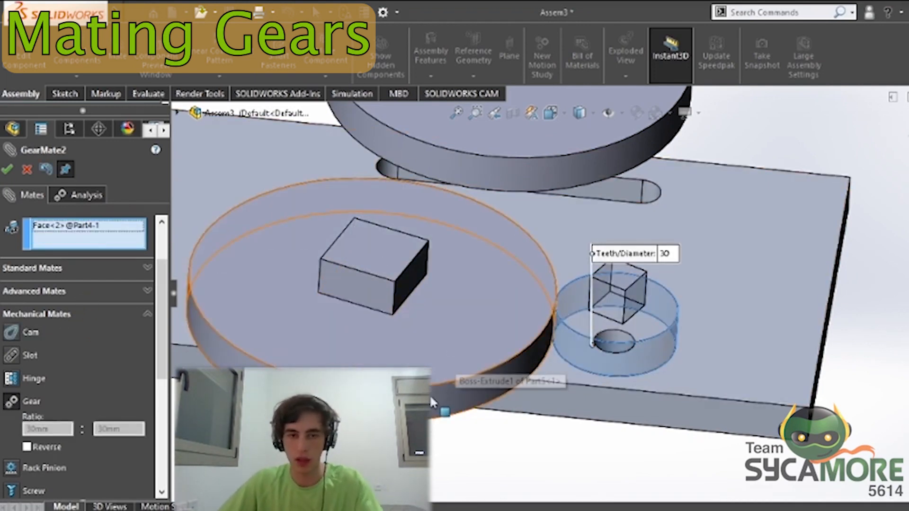
{"action": "left_click", "coordinate": [422, 330]}
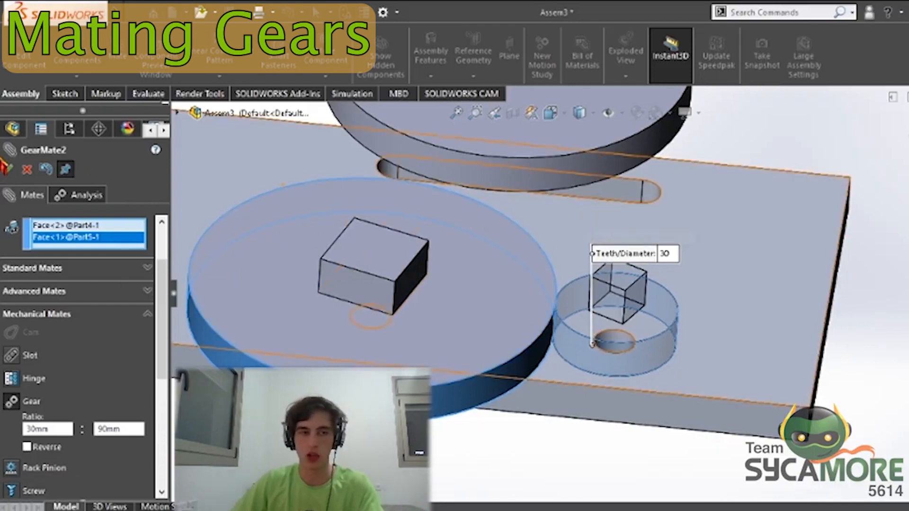
{"action": "left_click", "coordinate": [6, 169]}
- Rotate the small disc to test its geared motion with the large disc
{"action": "scroll", "coordinate": [594, 371], "scroll_direction": "down", "scroll_amount": 3}
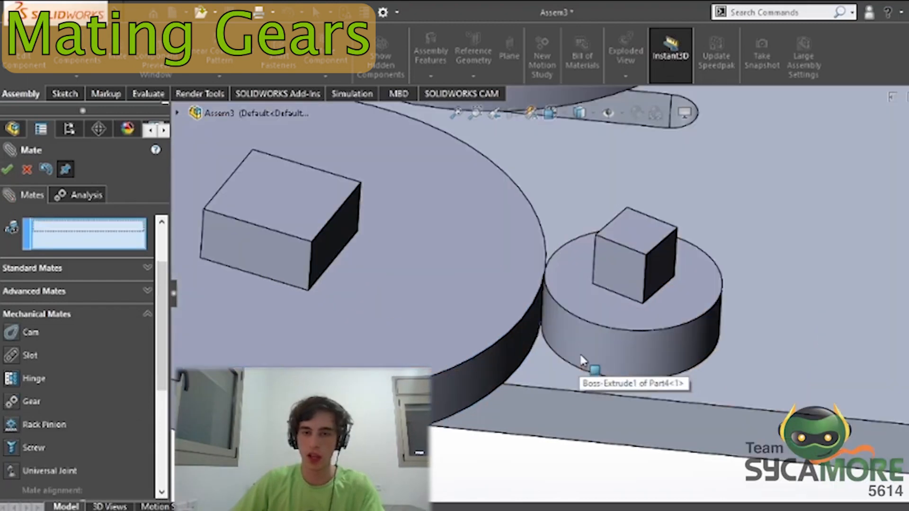
{"action": "scroll", "coordinate": [595, 374], "scroll_direction": "up", "scroll_amount": 3}
{"action": "middle_click_drag", "start_coordinate": [614, 273], "coordinate": [669, 381]}
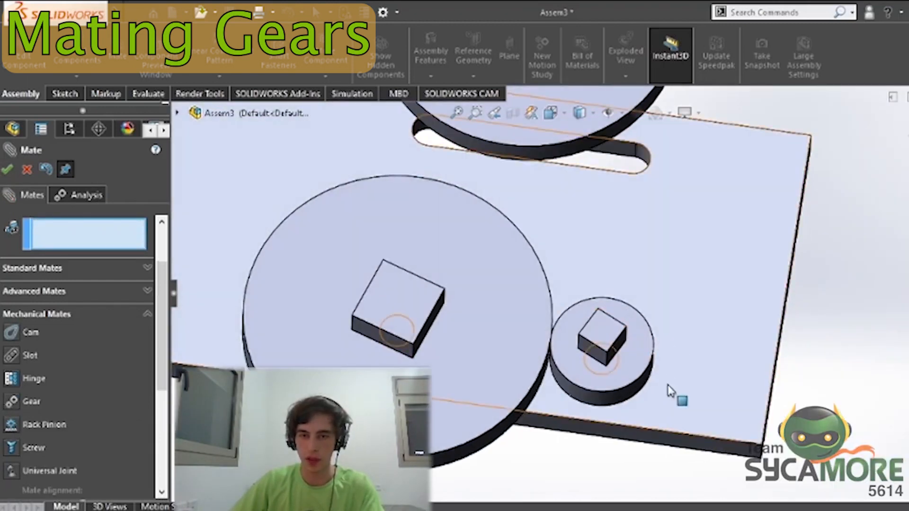
{"action": "left_click", "coordinate": [636, 363]}
{"action": "left_click_drag", "start_coordinate": [646, 310], "coordinate": [640, 334]}
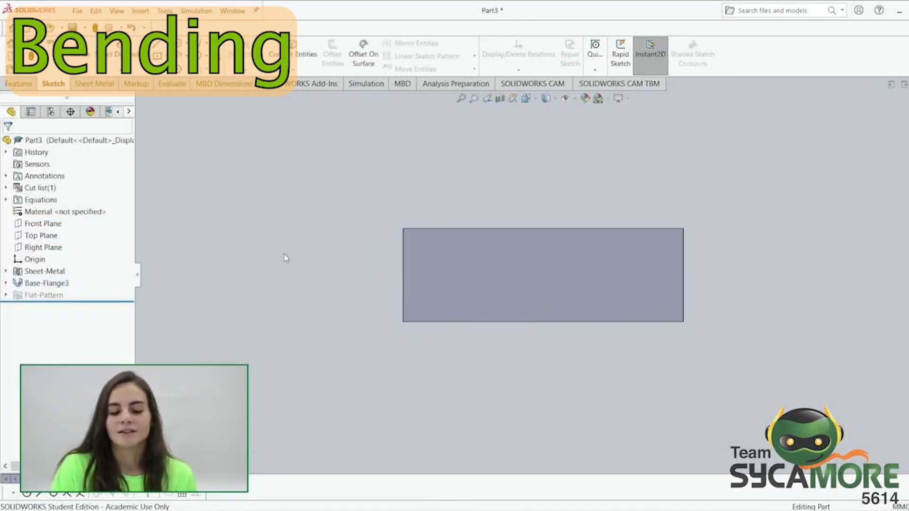
- Start a 90-degree edge flange about 94 mm long on one short edge of the rectangular sheet-metal plate
{"action": "middle_click_drag", "start_coordinate": [285, 258], "coordinate": [284, 150]}
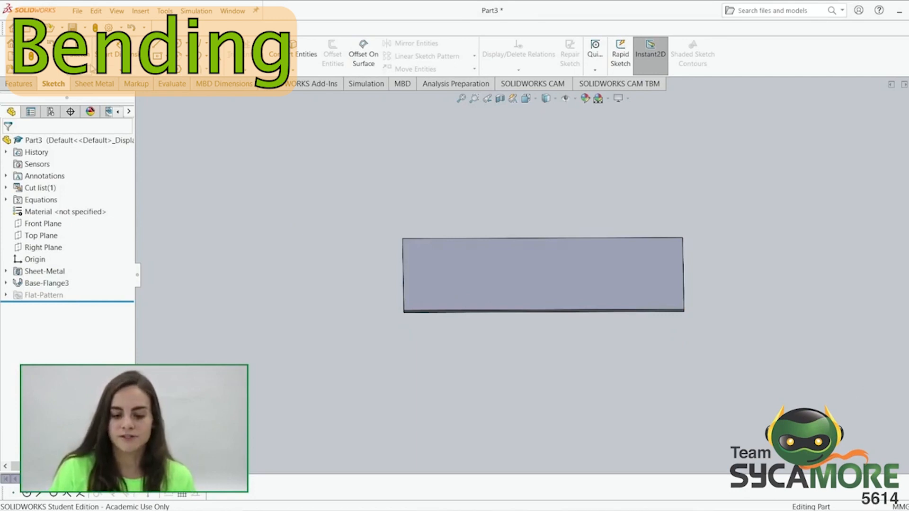
{"action": "left_click", "coordinate": [112, 84]}
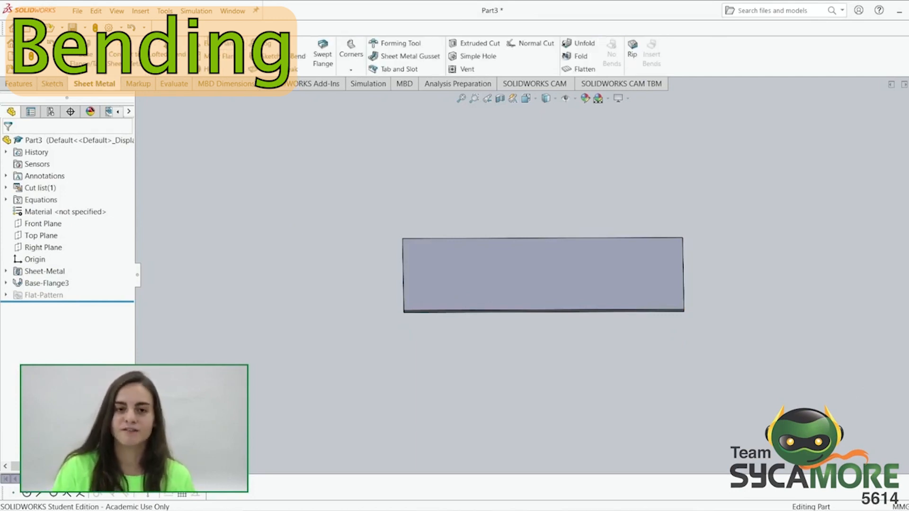
{"action": "left_click", "coordinate": [210, 46]}
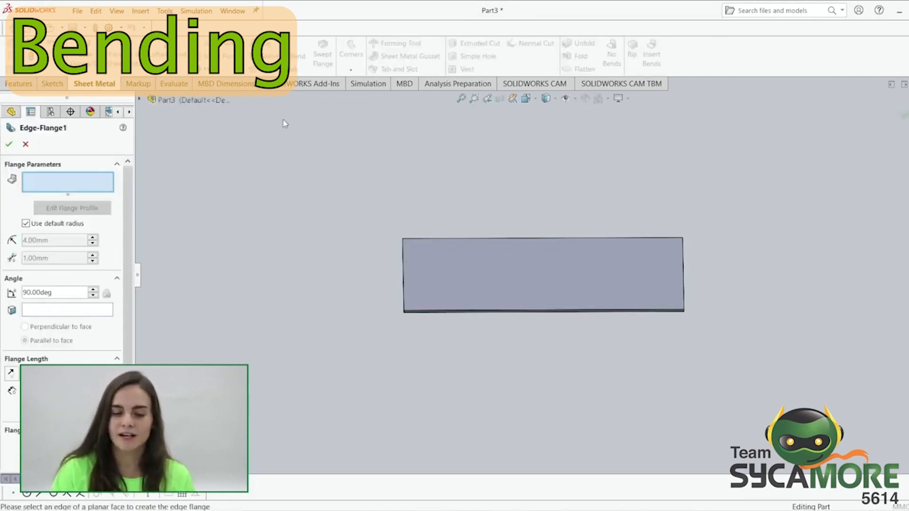
{"action": "left_click", "coordinate": [404, 277]}
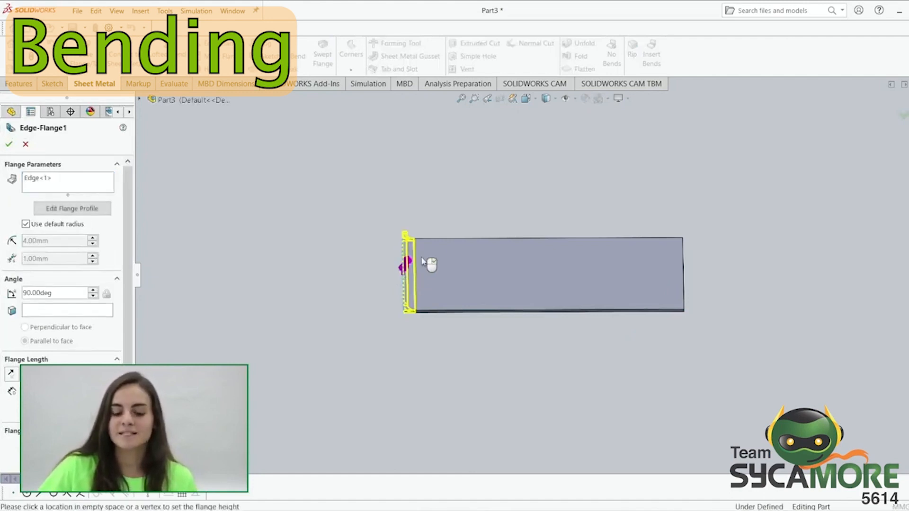
{"action": "left_click", "coordinate": [424, 161]}
{"action": "middle_click_drag", "start_coordinate": [475, 181], "coordinate": [510, 192]}
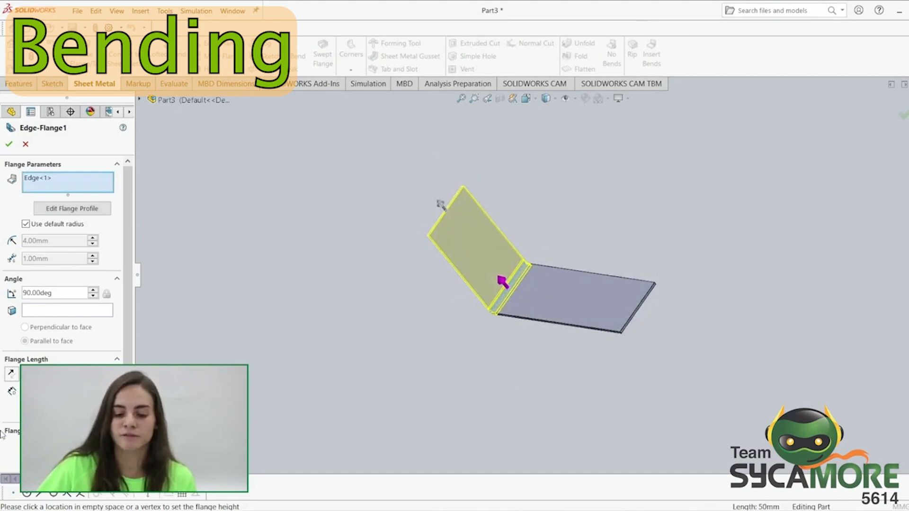
- Turn off the default radius for the edge flange and set its bend radius to 3 mm
{"action": "left_click", "coordinate": [25, 224]}
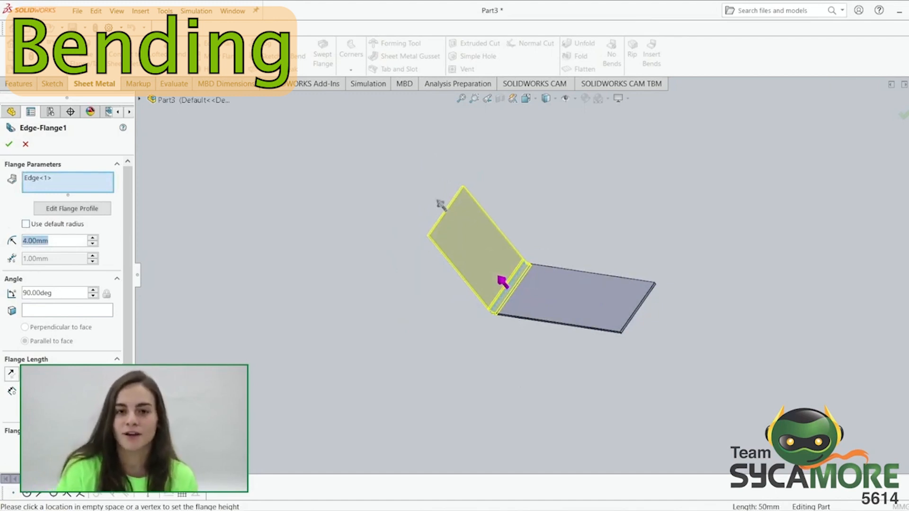
{"action": "type", "text": "3"}
{"action": "key", "text": "Return"}
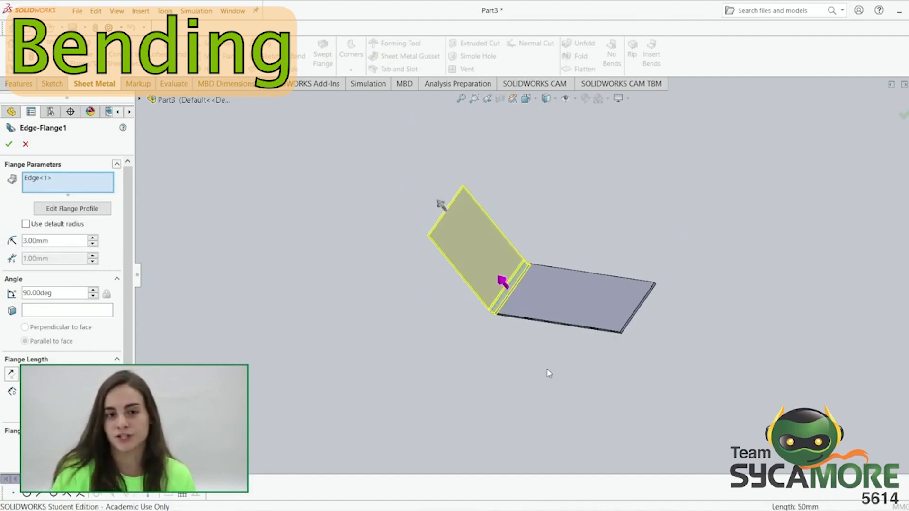
{"action": "middle_click_drag", "start_coordinate": [478, 325], "coordinate": [515, 278]}
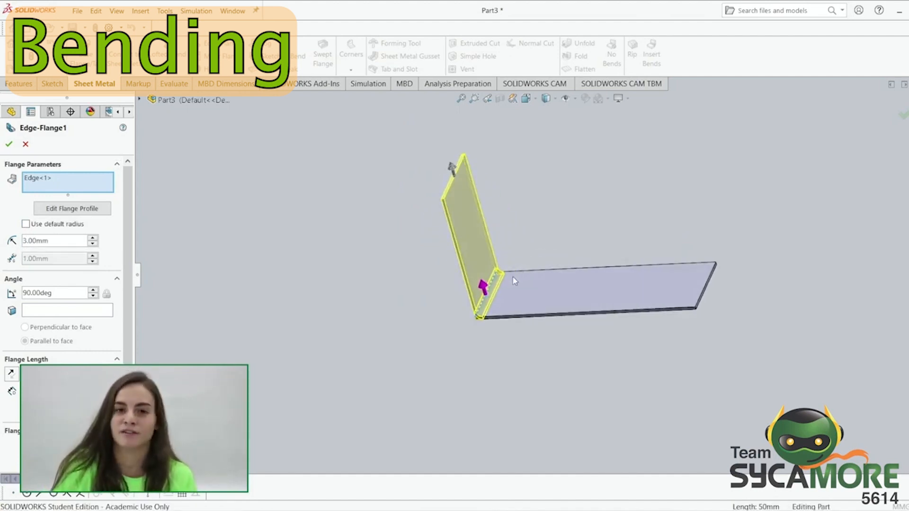
{"action": "scroll", "coordinate": [503, 284], "scroll_direction": "down", "scroll_amount": 1}
{"action": "scroll", "coordinate": [503, 286], "scroll_direction": "down", "scroll_amount": 1}
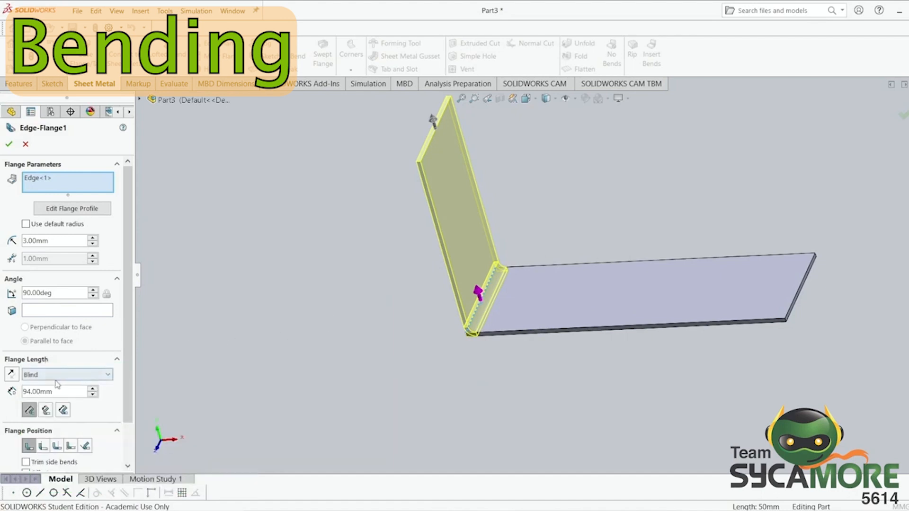
- Set the flange length to 50 mm, add the plate's opposite short edge, and finish the edge flange
{"action": "type", "text": "5"}
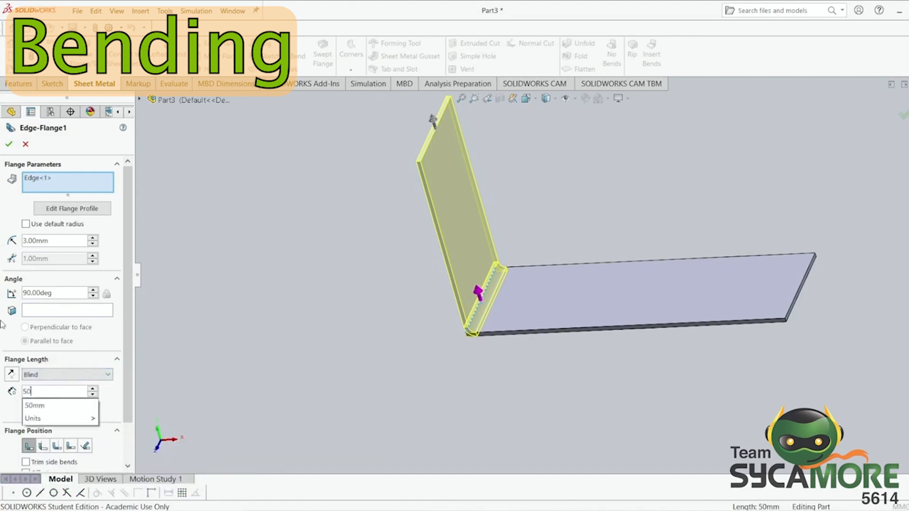
{"action": "type", "text": "0"}
{"action": "key", "text": "Return"}
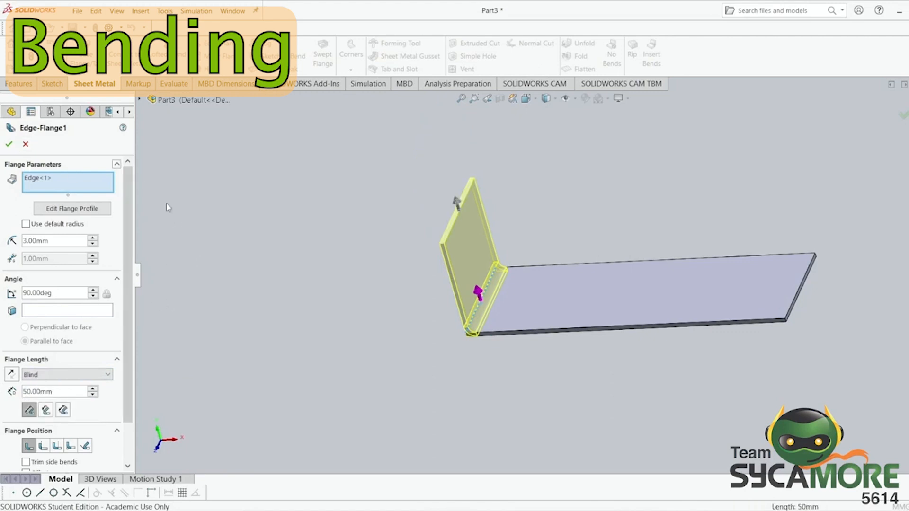
{"action": "left_click", "coordinate": [795, 304]}
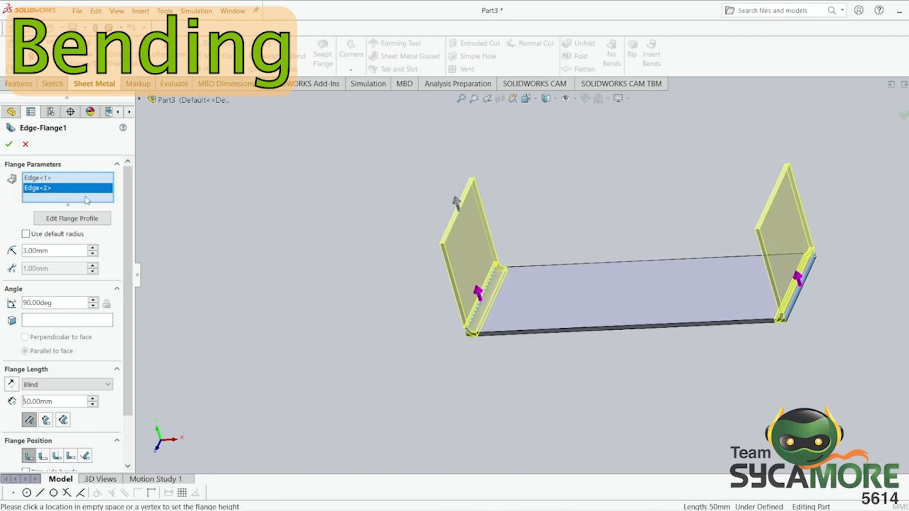
{"action": "left_click", "coordinate": [11, 144]}
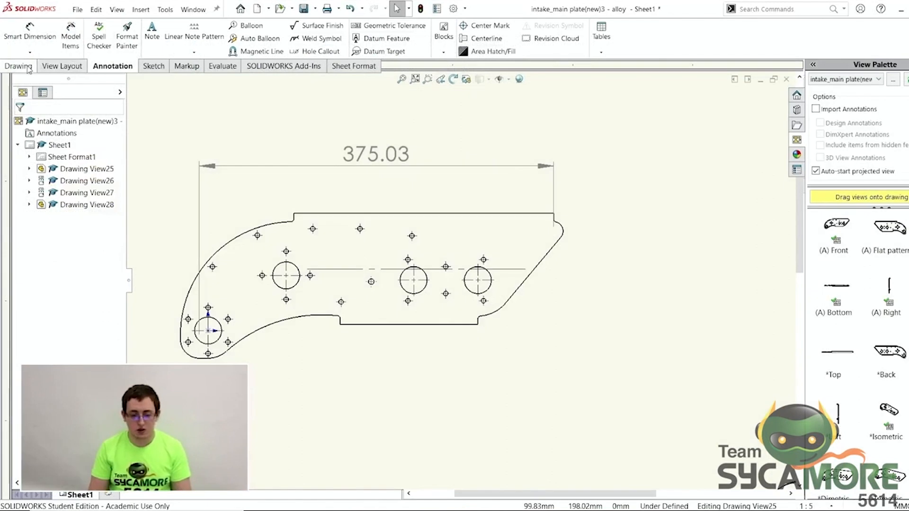
- Break the dimensioned front view of the plate near its middle with vertical zigzag break lines and a 10 mm gap
{"action": "left_click", "coordinate": [19, 66]}
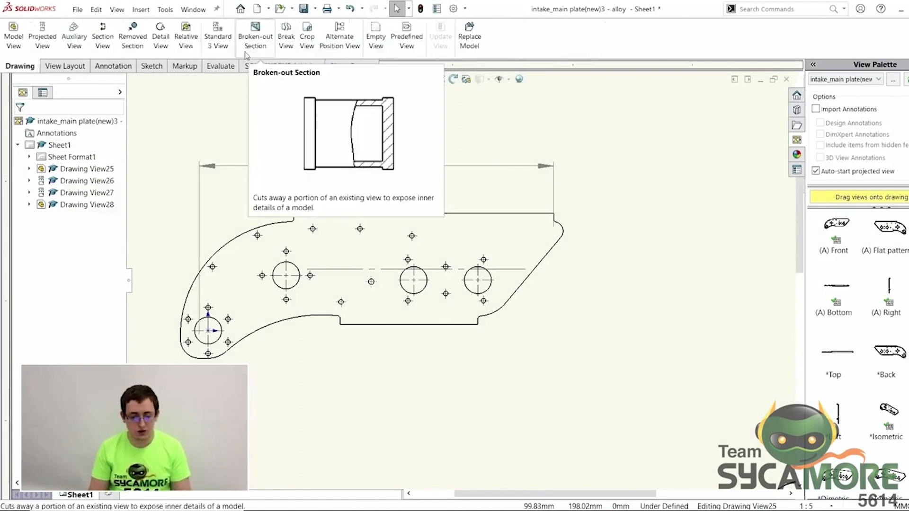
{"action": "left_click", "coordinate": [284, 49]}
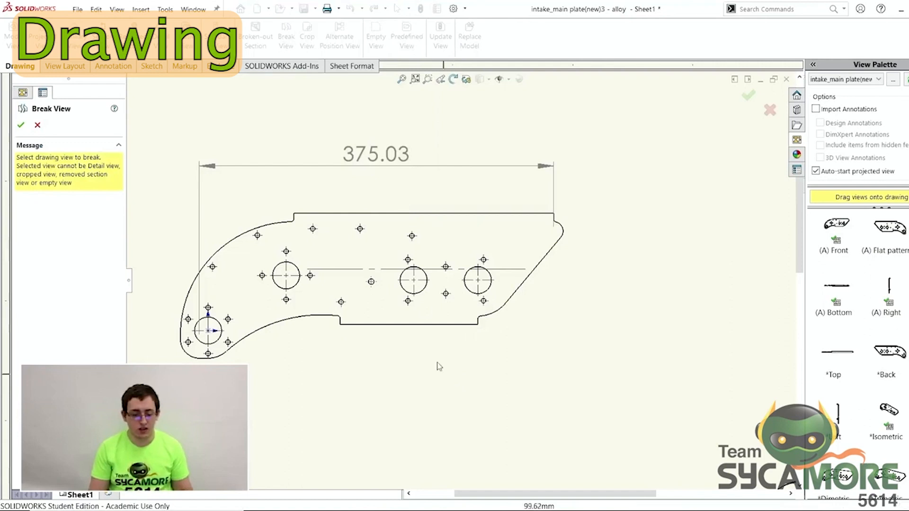
{"action": "scroll", "coordinate": [388, 217], "scroll_direction": "up", "scroll_amount": 5}
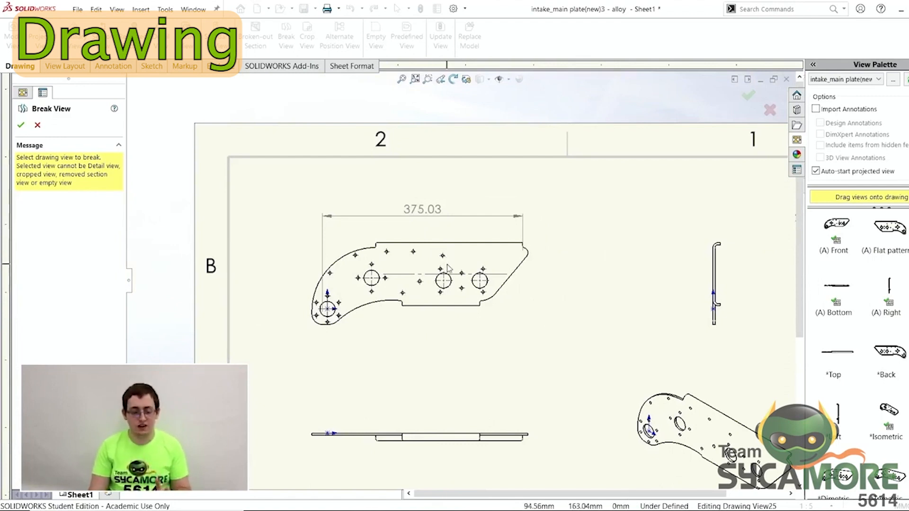
{"action": "left_click", "coordinate": [431, 290]}
{"action": "left_click", "coordinate": [426, 297]}
{"action": "left_click", "coordinate": [436, 299]}
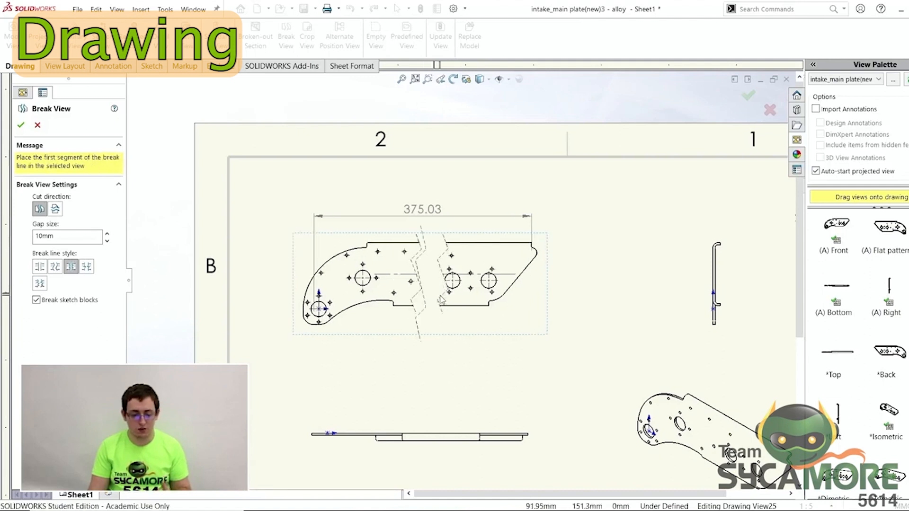
{"action": "key", "text": "Return"}
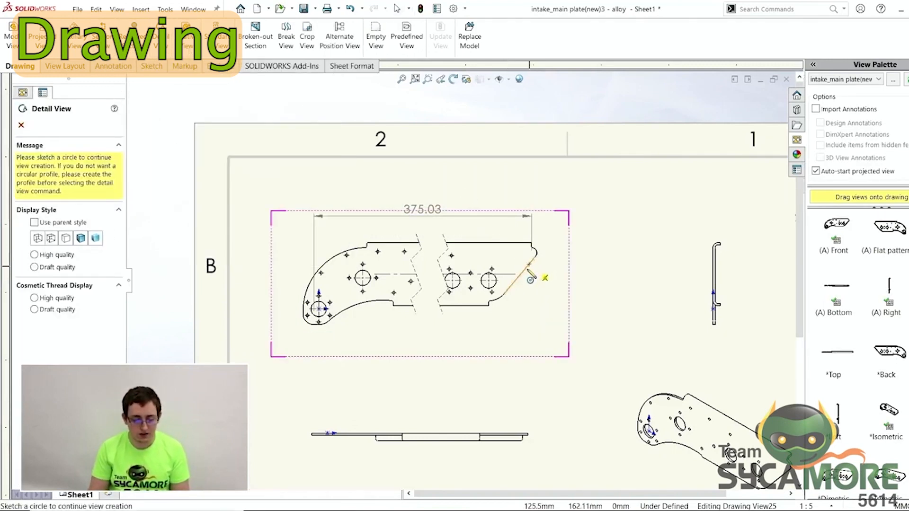
- Create a circular detail view of the small hole above and right of the rightmost large hole, placed beyond the plate's upper-right corner
{"action": "scroll", "coordinate": [490, 275], "scroll_direction": "up", "scroll_amount": 5}
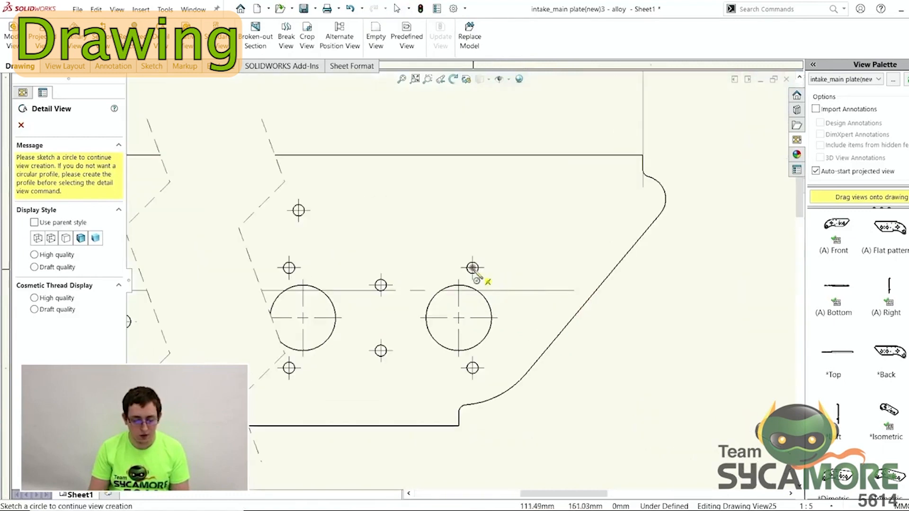
{"action": "left_click", "coordinate": [473, 268]}
{"action": "left_click", "coordinate": [487, 282]}
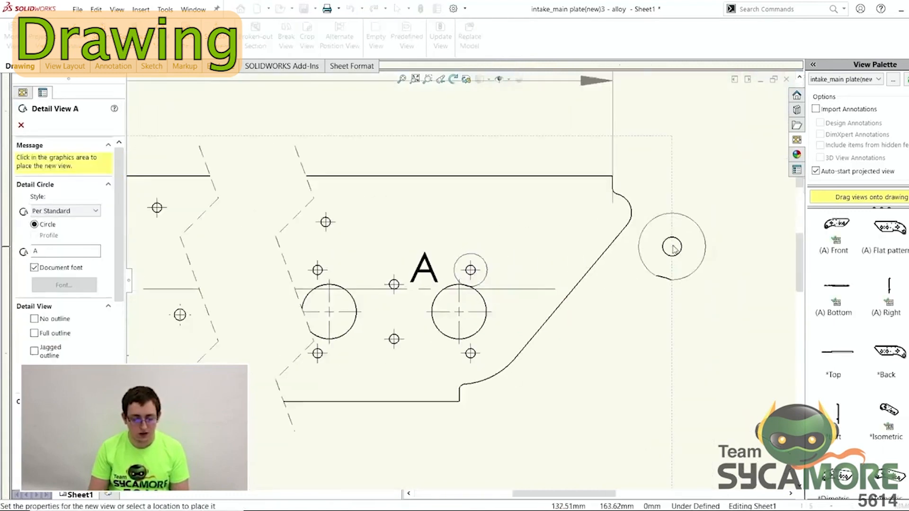
{"action": "scroll", "coordinate": [673, 247], "scroll_direction": "down", "scroll_amount": 3}
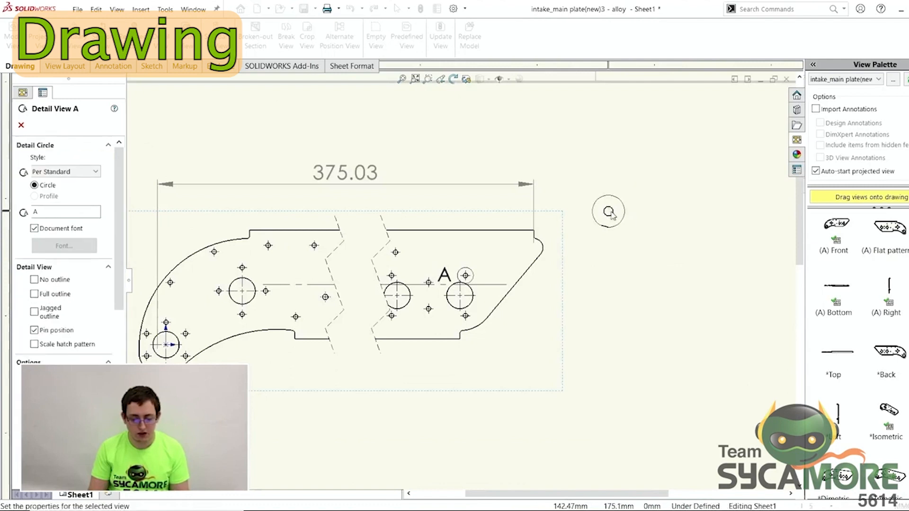
{"action": "left_click", "coordinate": [608, 213]}
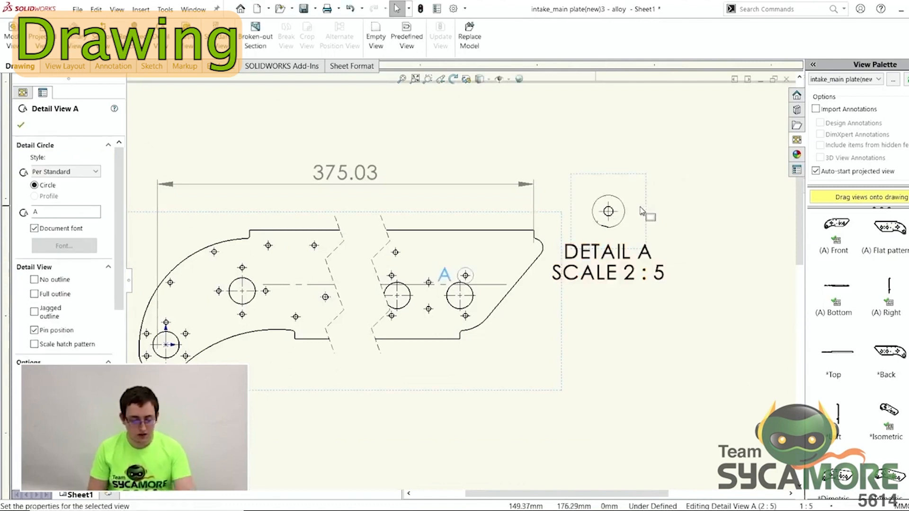
{"action": "left_click", "coordinate": [655, 216]}
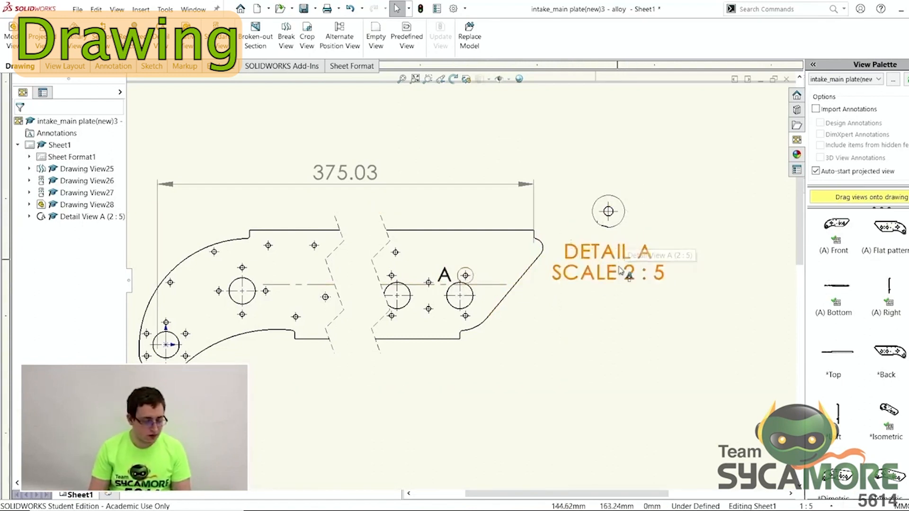
- Create a section view from a horizontal cutting line across the middle of the plate's side view and place it above that view
{"action": "scroll", "coordinate": [620, 270], "scroll_direction": "up", "scroll_amount": 3}
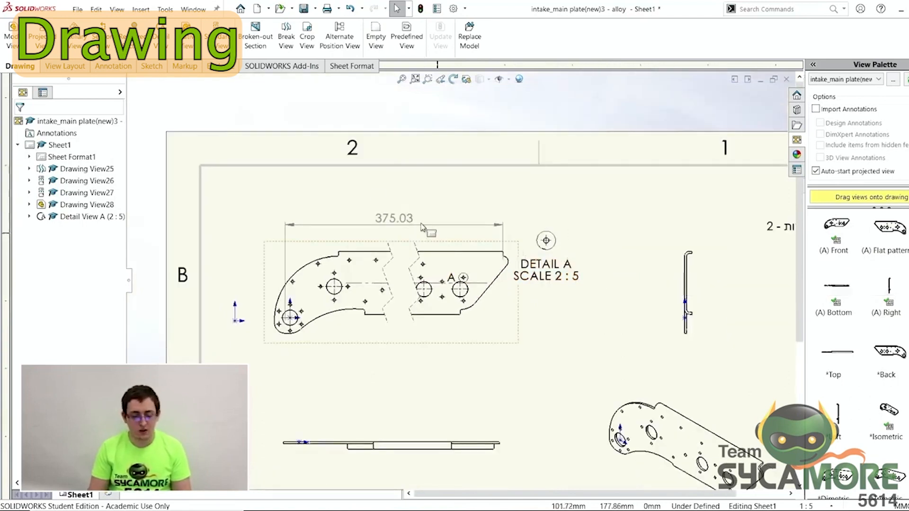
{"action": "scroll", "coordinate": [476, 274], "scroll_direction": "up", "scroll_amount": 1}
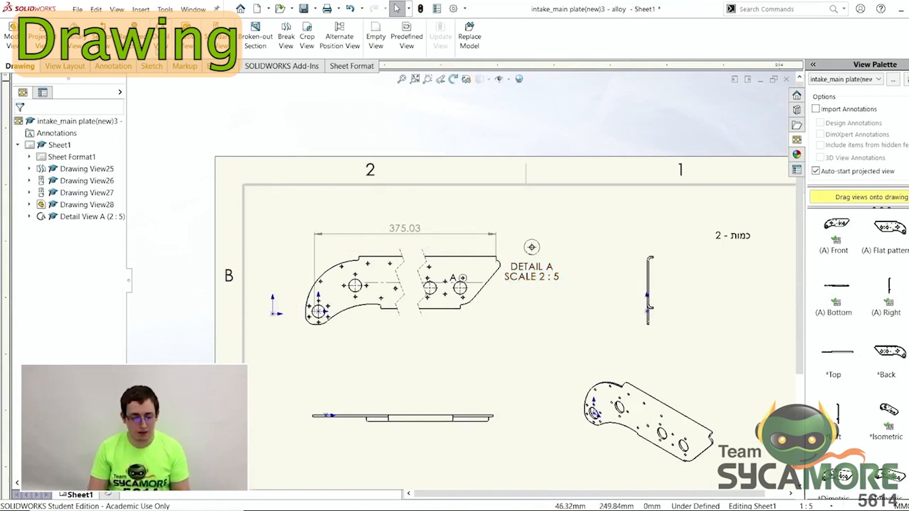
{"action": "left_click", "coordinate": [105, 47]}
{"action": "scroll", "coordinate": [650, 304], "scroll_direction": "down", "scroll_amount": 6}
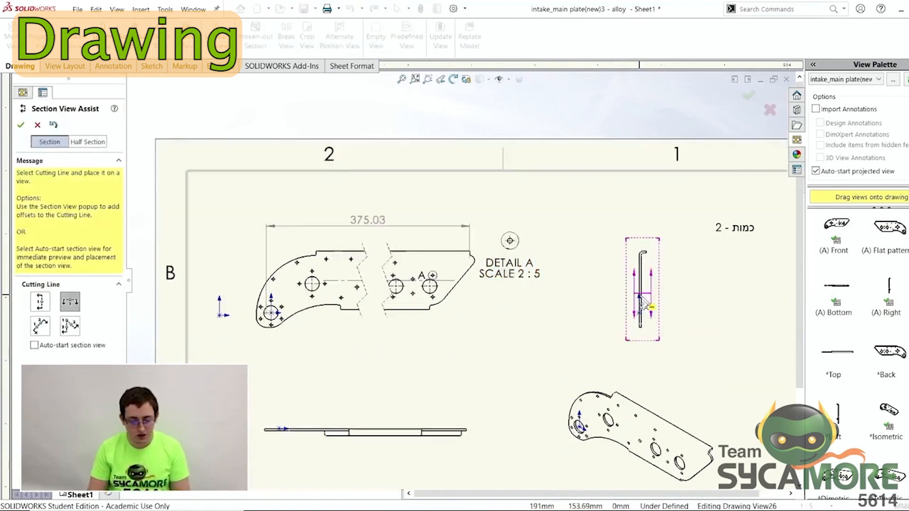
{"action": "left_click", "coordinate": [596, 267]}
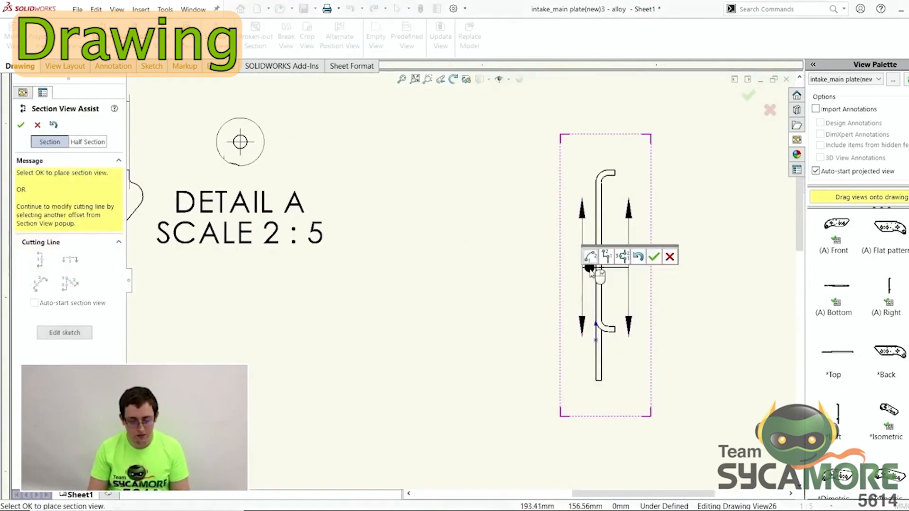
{"action": "left_click", "coordinate": [654, 257]}
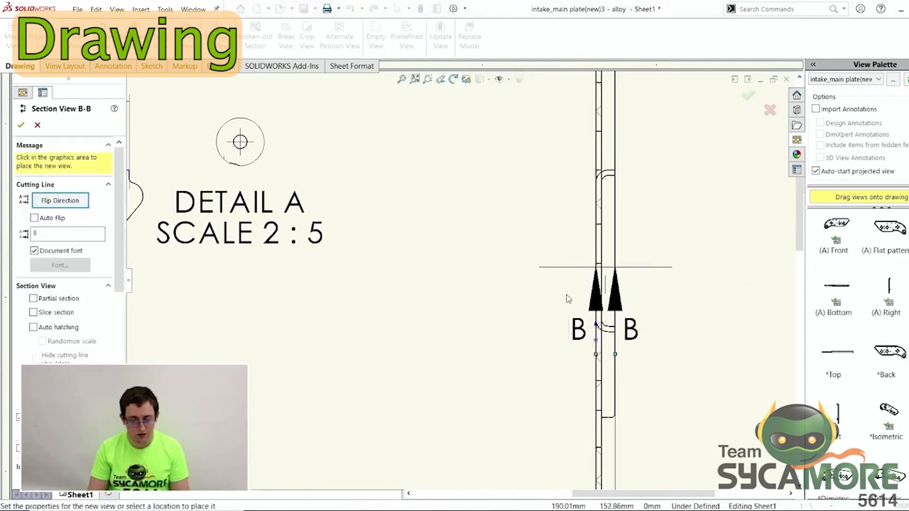
{"action": "scroll", "coordinate": [586, 307], "scroll_direction": "up", "scroll_amount": 3}
{"action": "scroll", "coordinate": [516, 173], "scroll_direction": "up", "scroll_amount": 5}
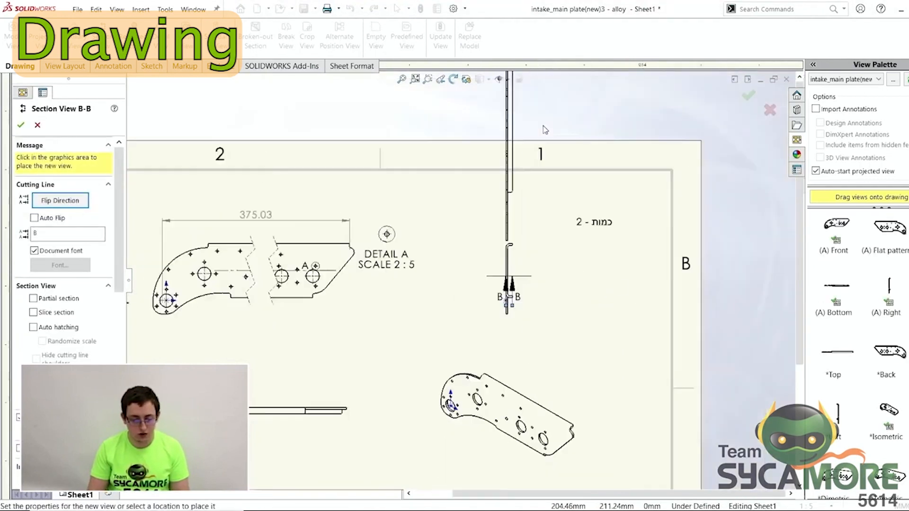
{"action": "left_click", "coordinate": [513, 170]}
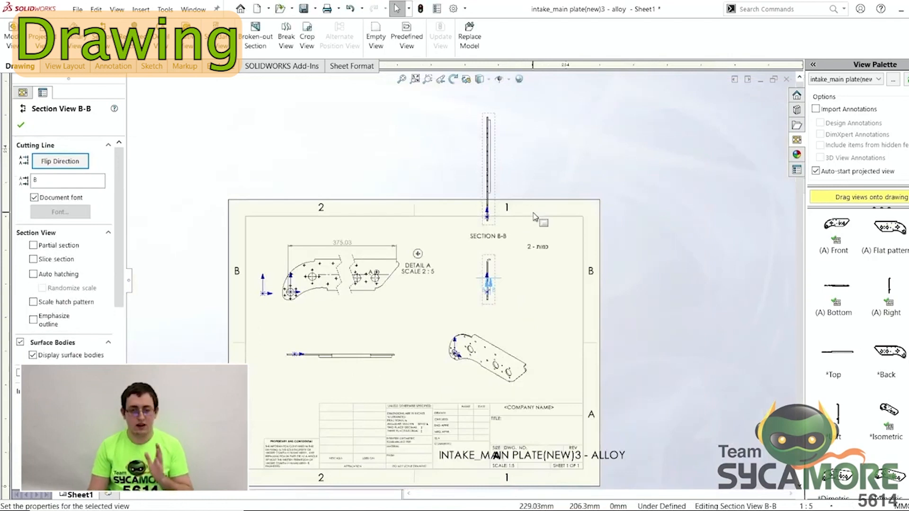